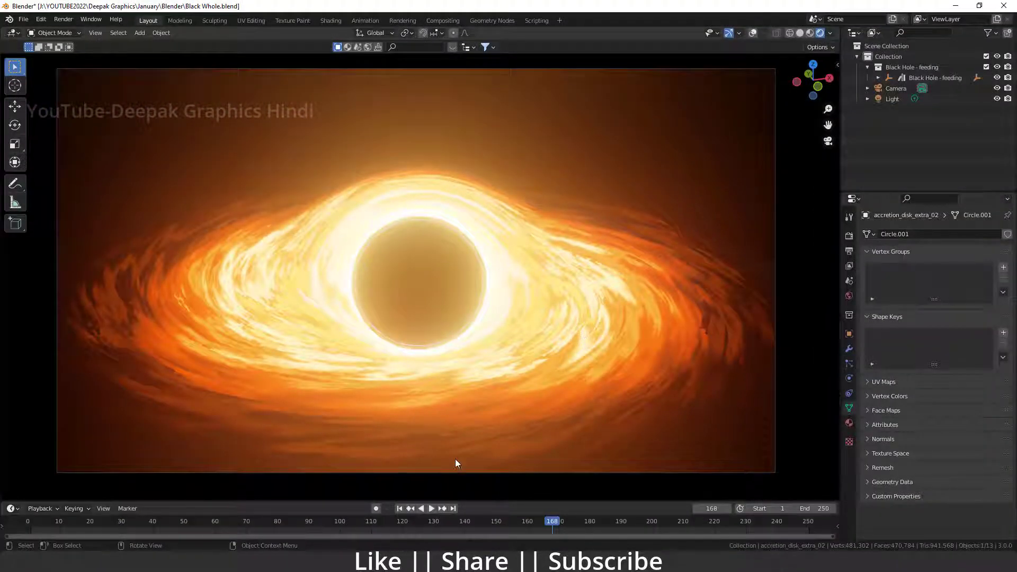
Preview the black hole animation in the viewport, and stop the playback
key("space")
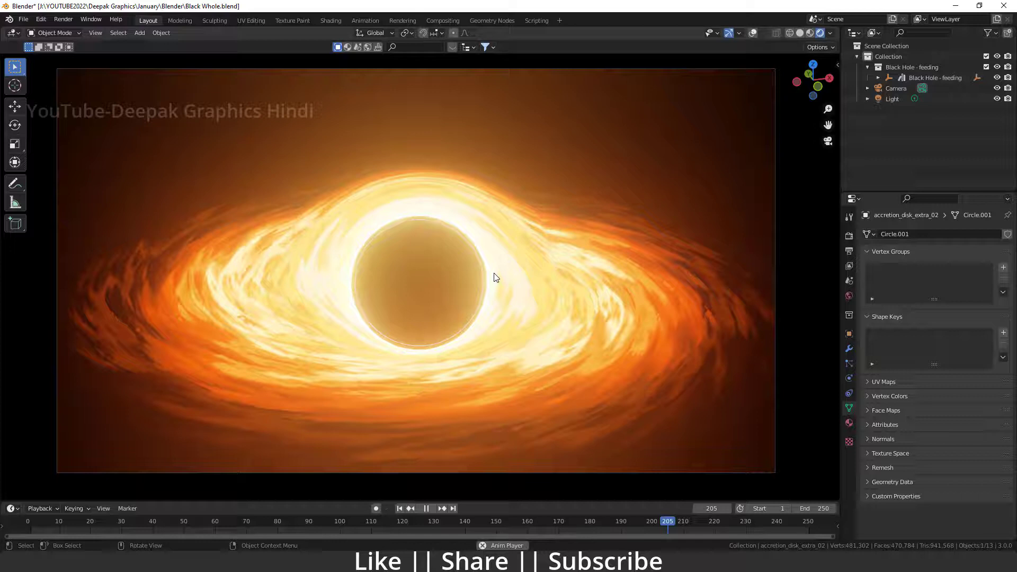
key("space")
key("space")
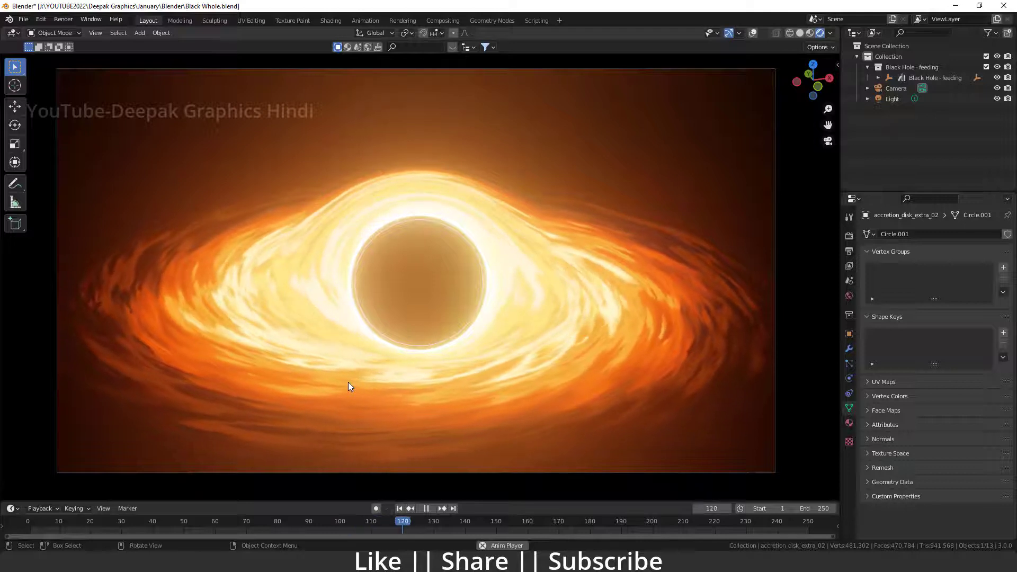
key("space")
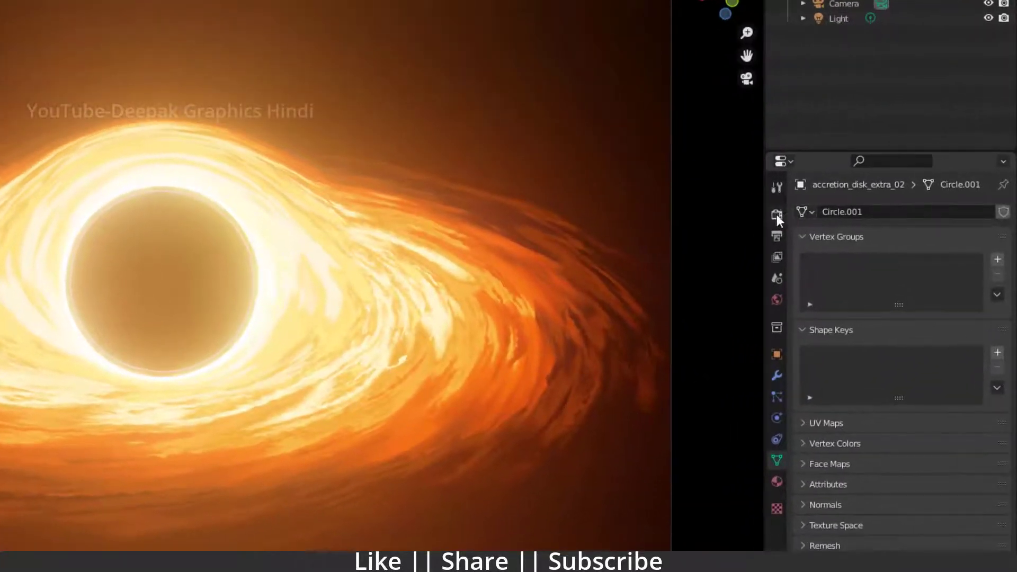
Review the render engine options in the scene's render settings, keeping Eevee
left_click(849, 235)
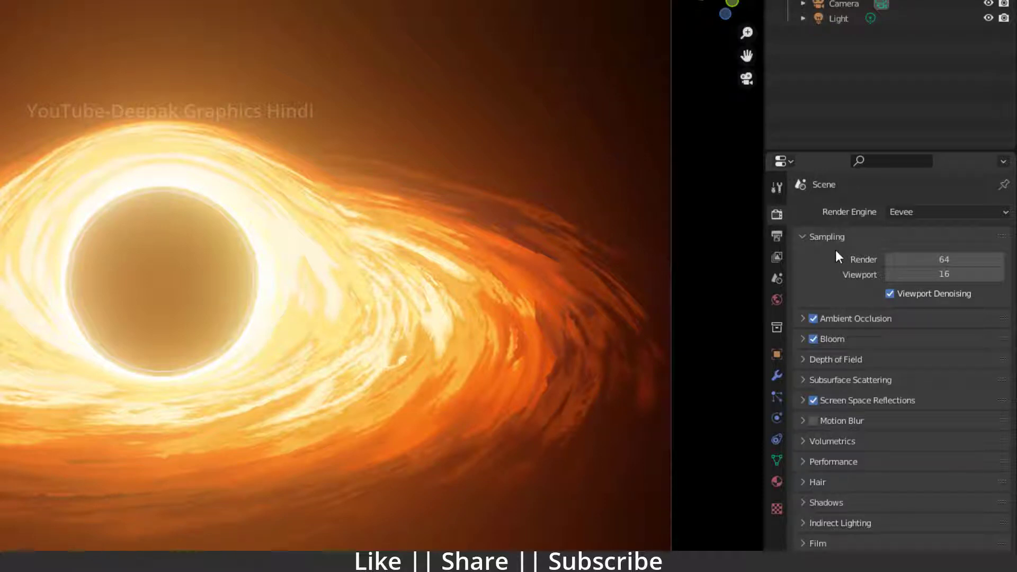
left_click(926, 214)
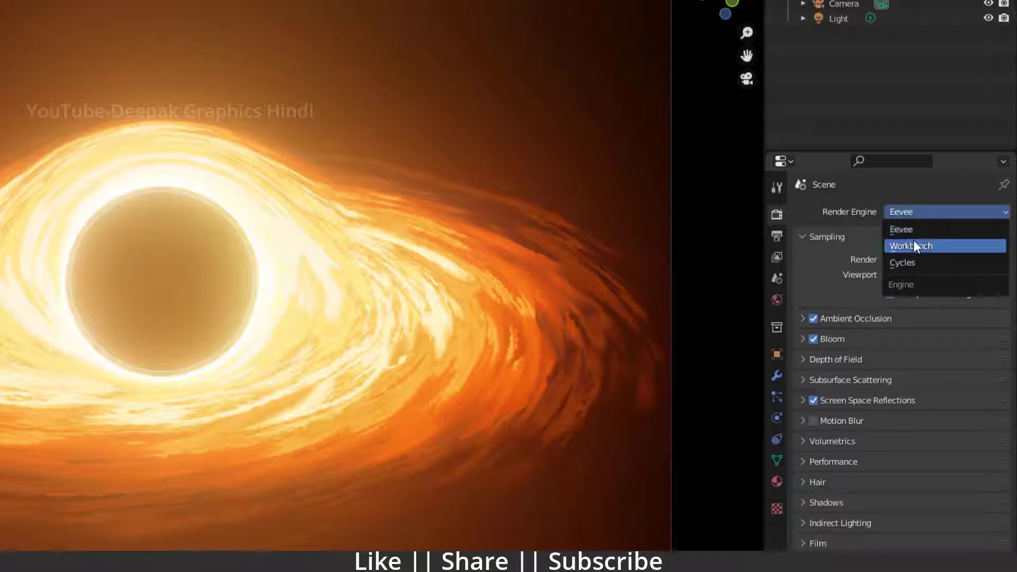
left_click(881, 211)
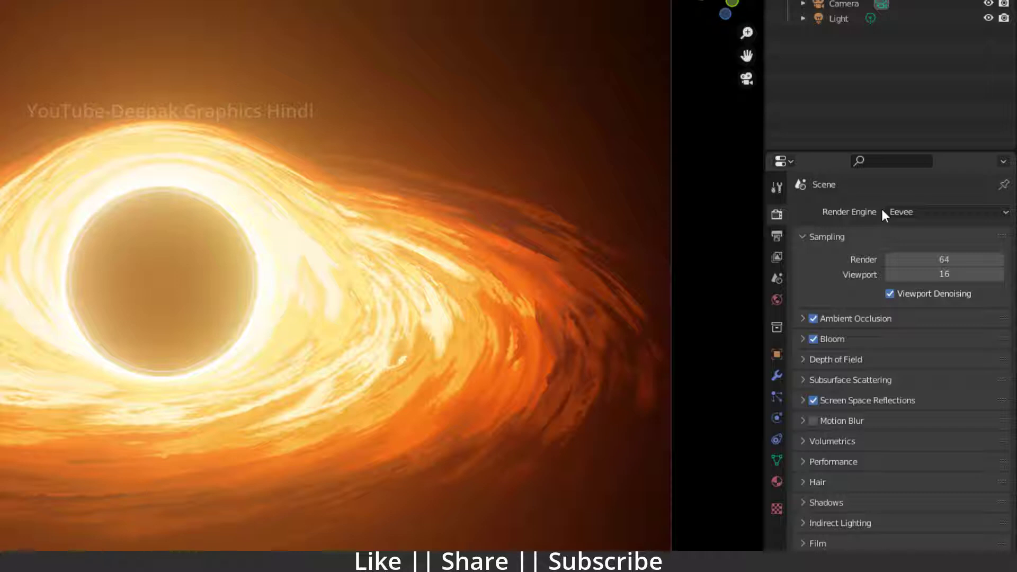
Set the render output path to the January\Element folder on drive J with the file name Black Whole
left_click(777, 237)
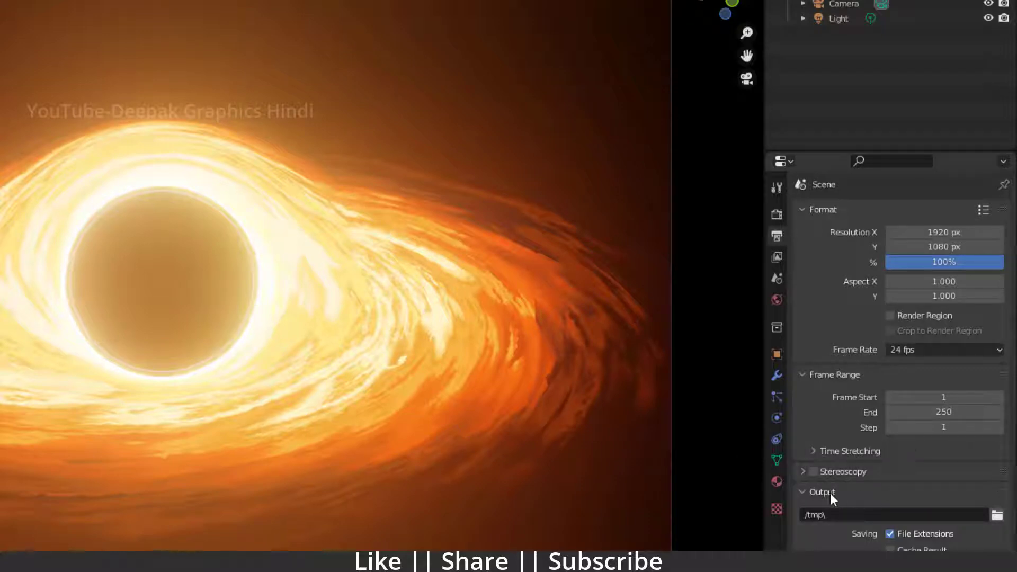
left_click(996, 516)
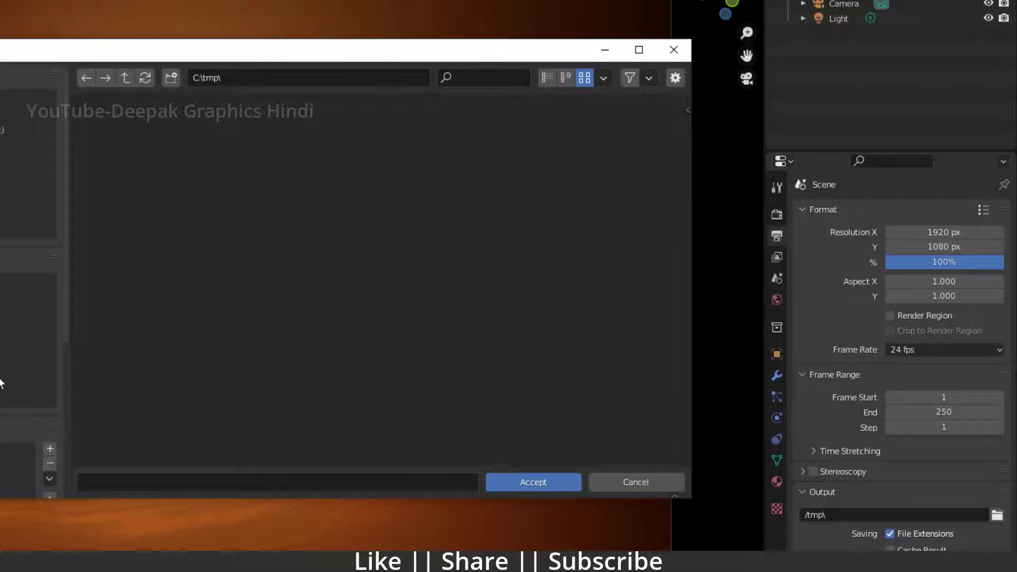
scroll(1, 417, "down", 4)
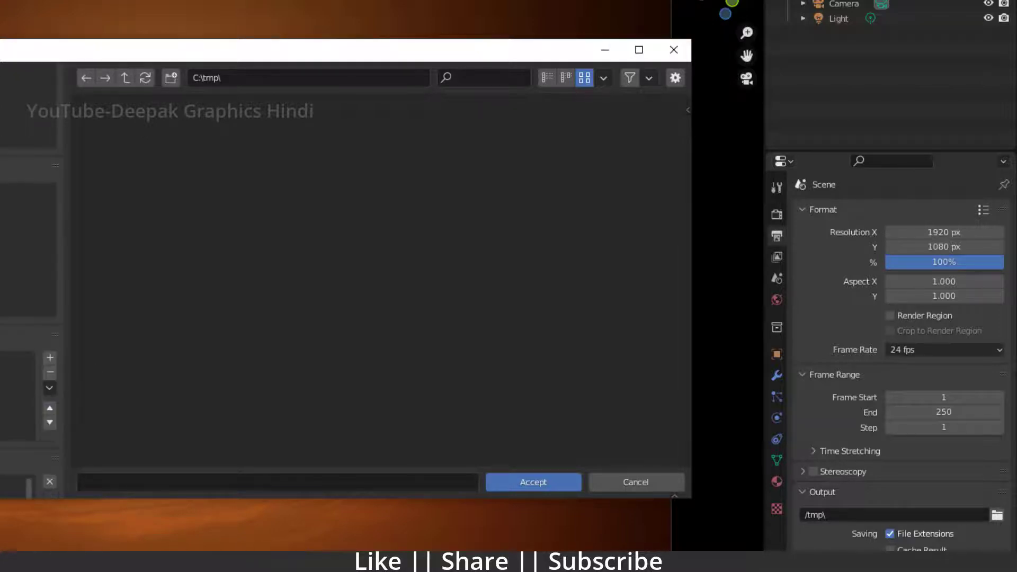
left_click(10, 422)
double_click(229, 166)
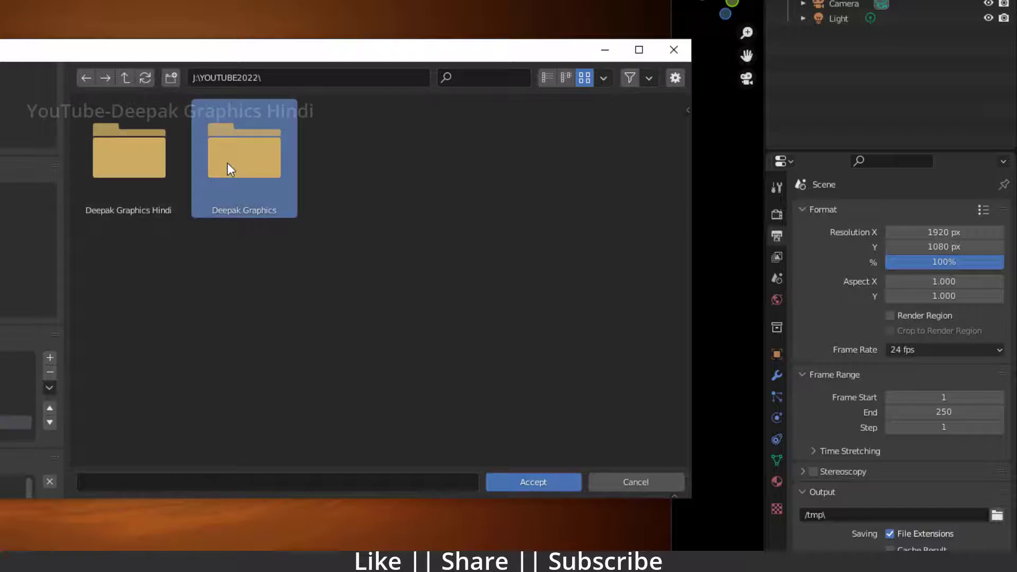
double_click(117, 160)
double_click(136, 159)
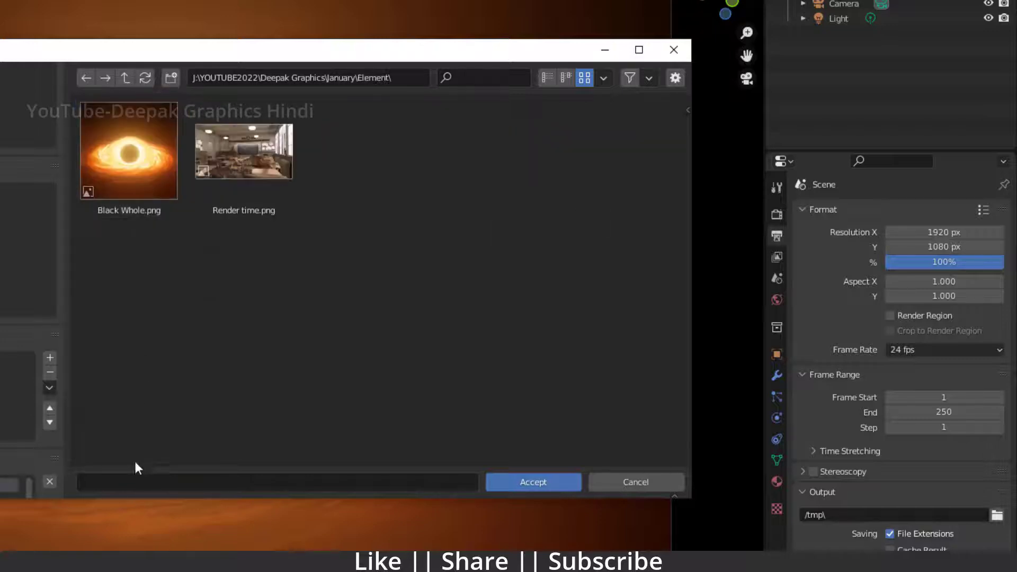
left_click(139, 482)
key("Return")
left_click(574, 483)
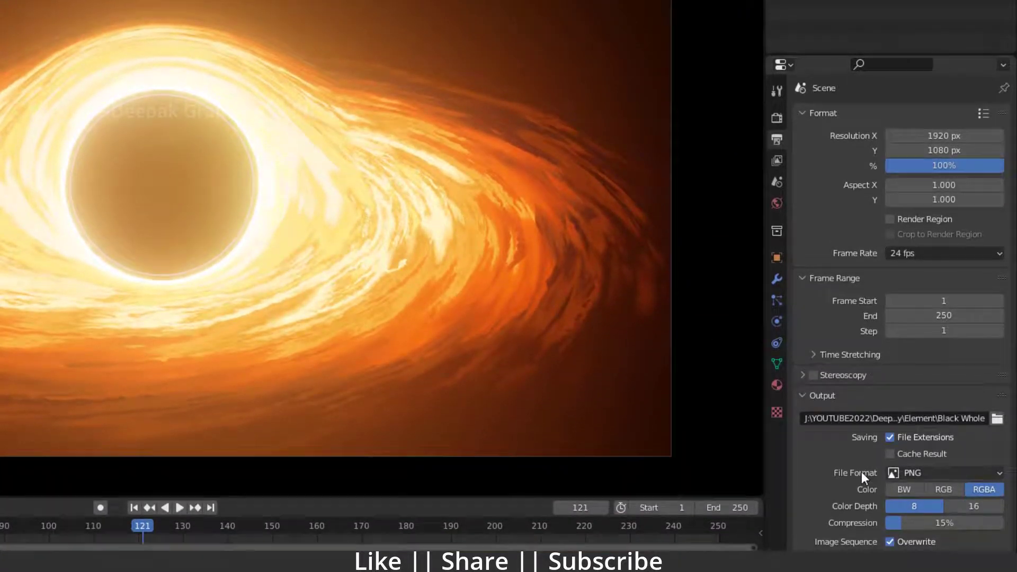
Set the output file format to FFmpeg Video and expand its encoding settings
left_click(933, 469)
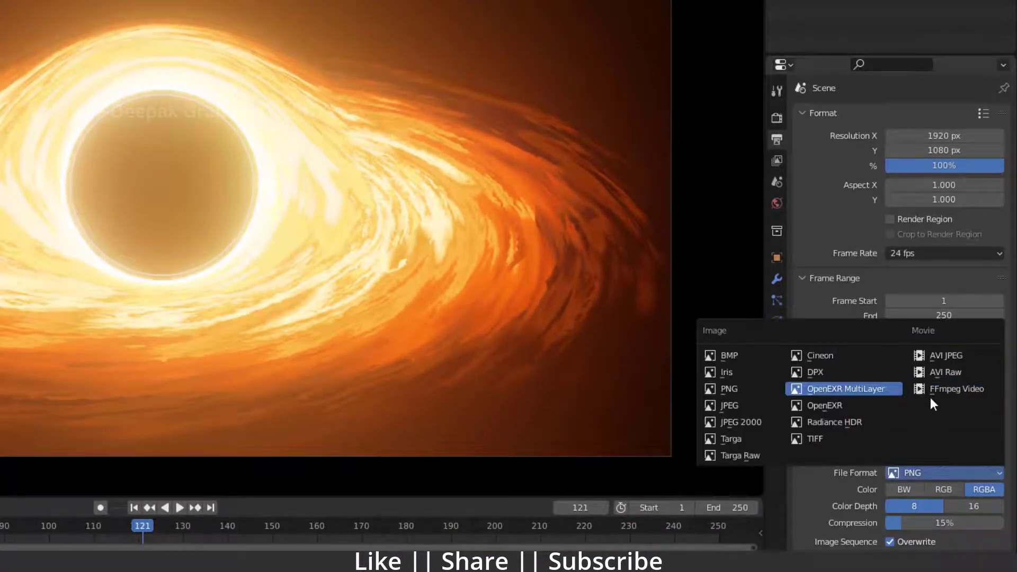
left_click(954, 392)
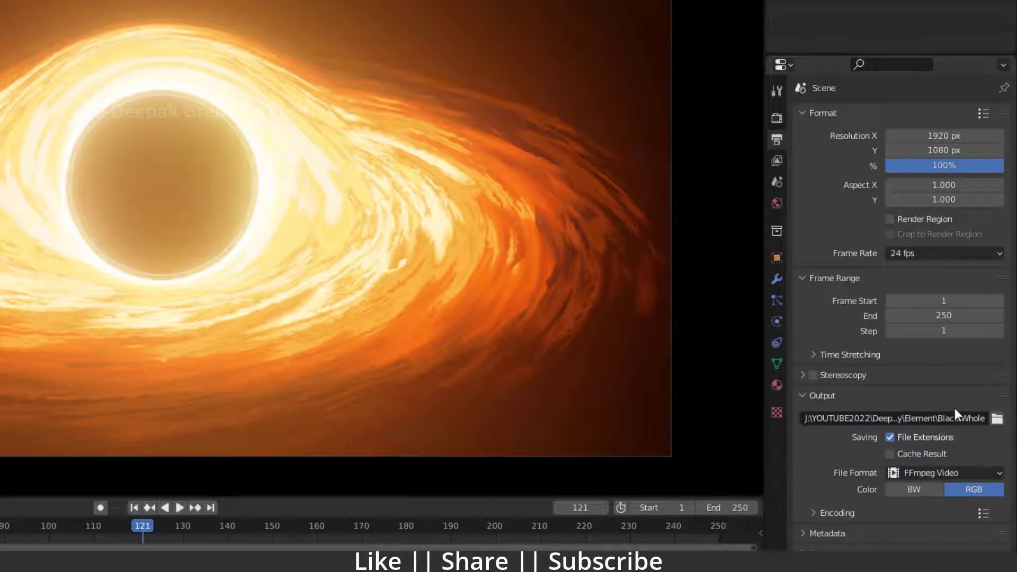
scroll(881, 506, "down", 1)
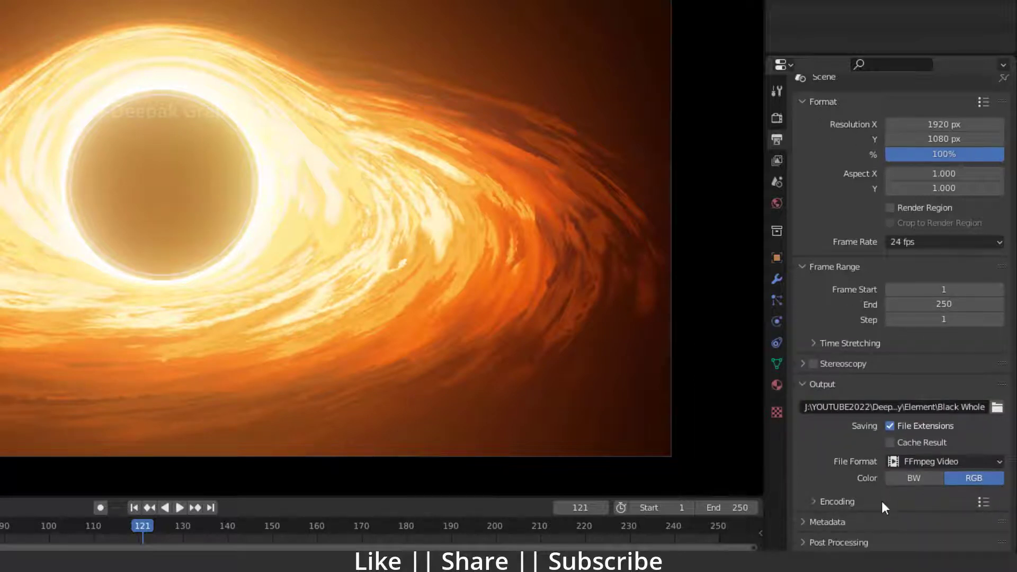
left_click(814, 500)
Set the encoding container to Quicktime
left_click(970, 521)
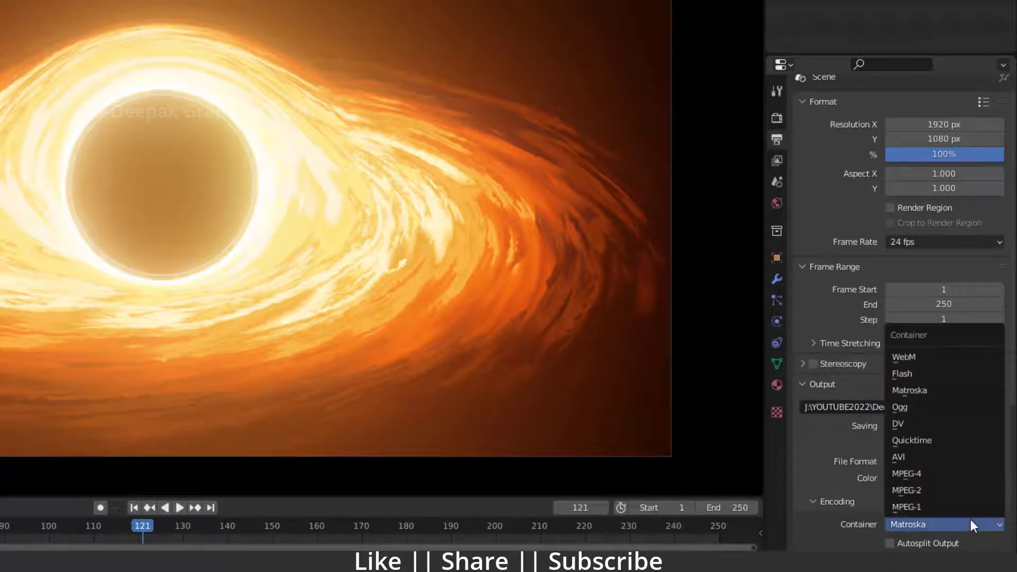
left_click(909, 439)
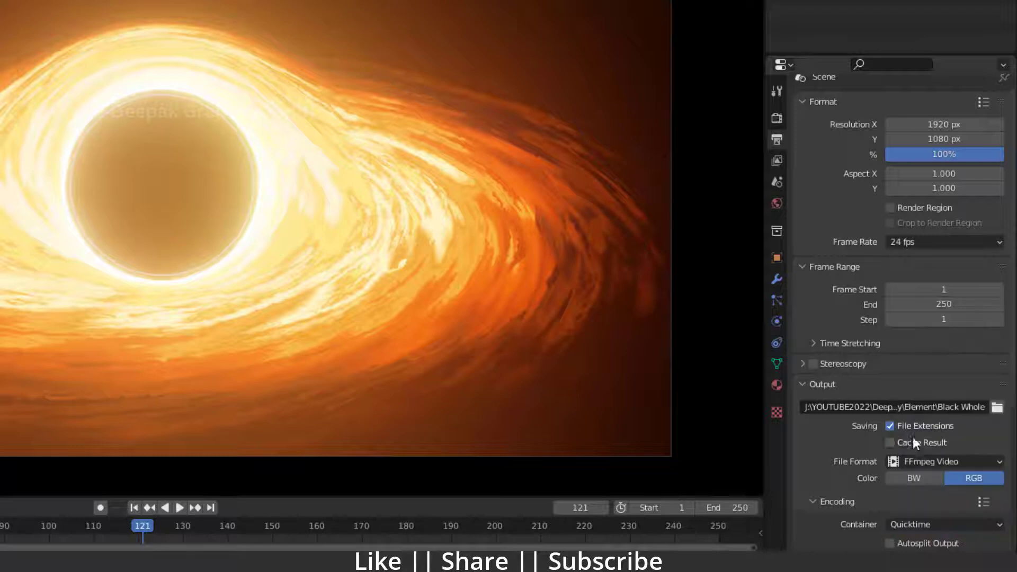
Apply the H264 in MP4 encoding preset to the video output
left_click(983, 502)
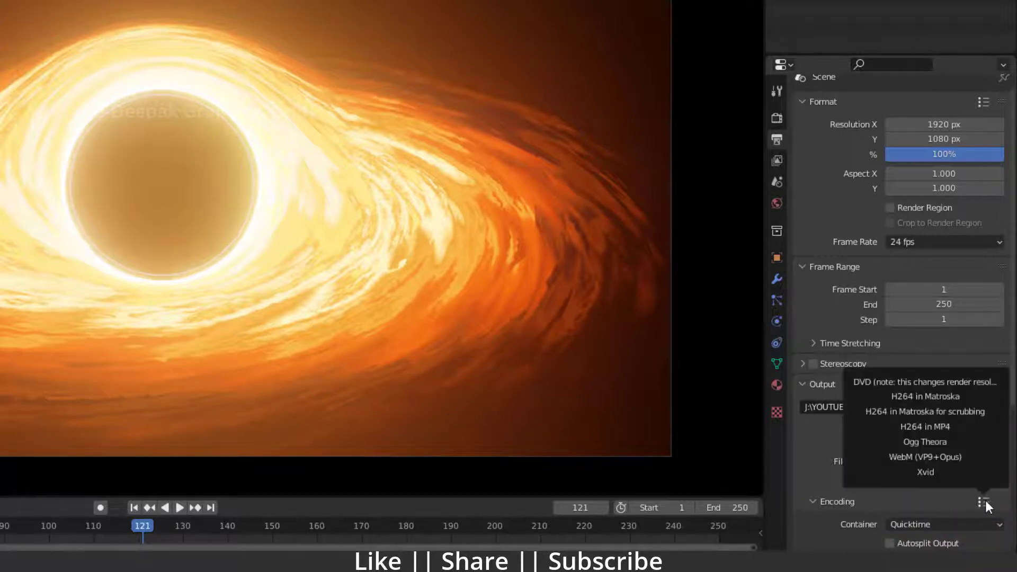
left_click(925, 427)
scroll(942, 398, "down", 5)
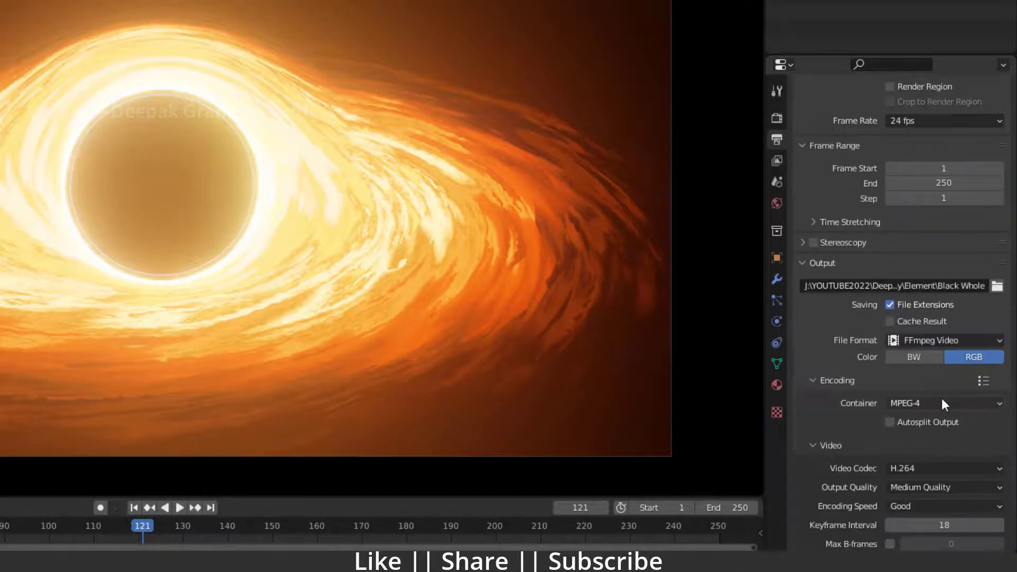
left_click(942, 402)
Set the video output quality to High Quality and review the remaining output settings
left_click(954, 485)
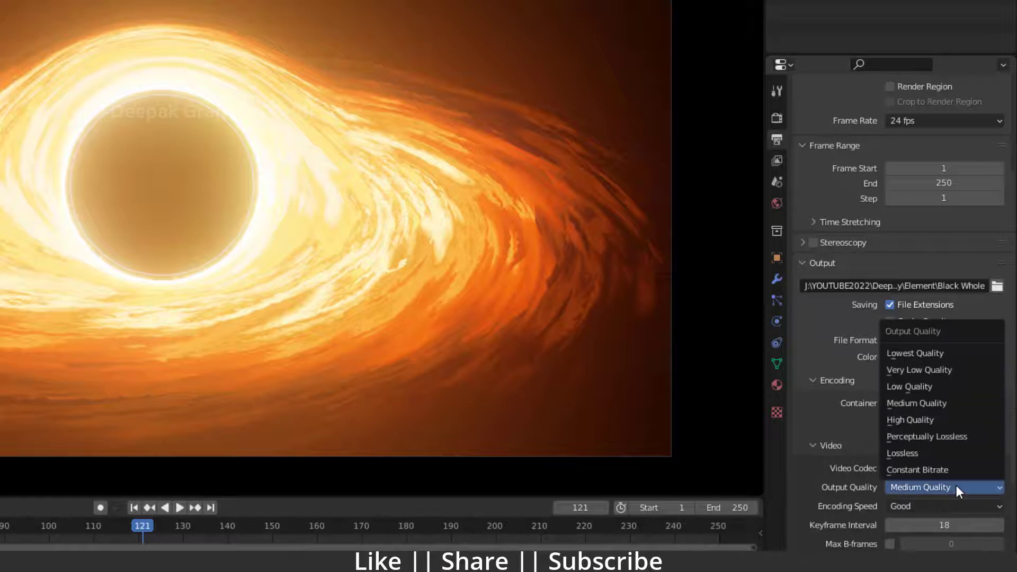
left_click(939, 419)
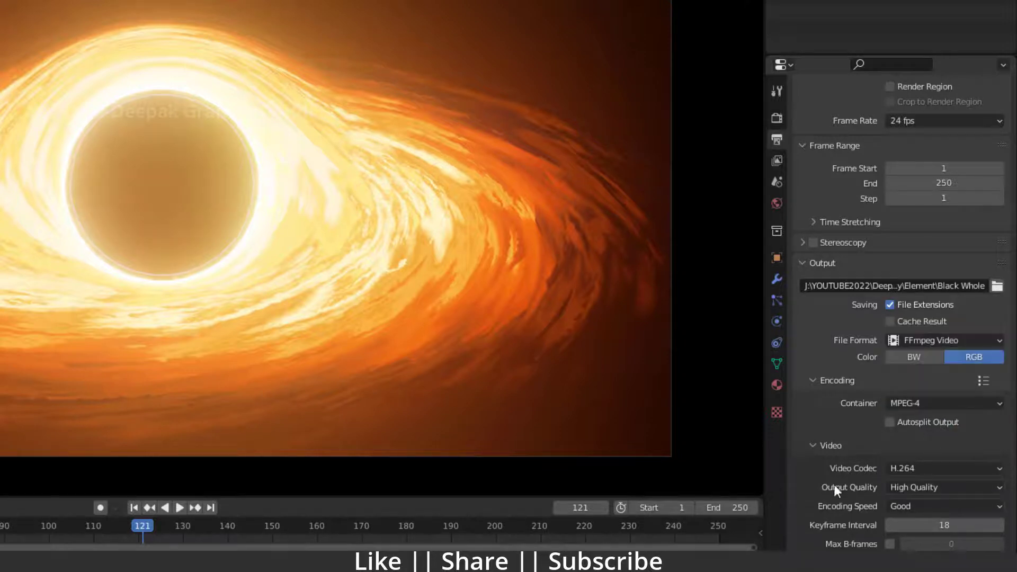
scroll(921, 405, "down", 3)
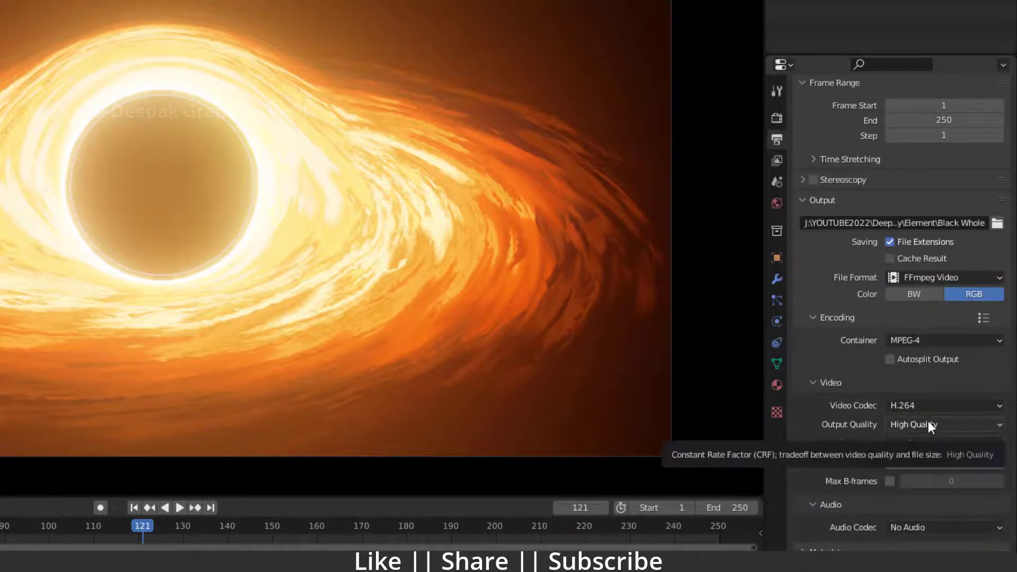
scroll(928, 421, "up", 5)
scroll(980, 345, "down", 7)
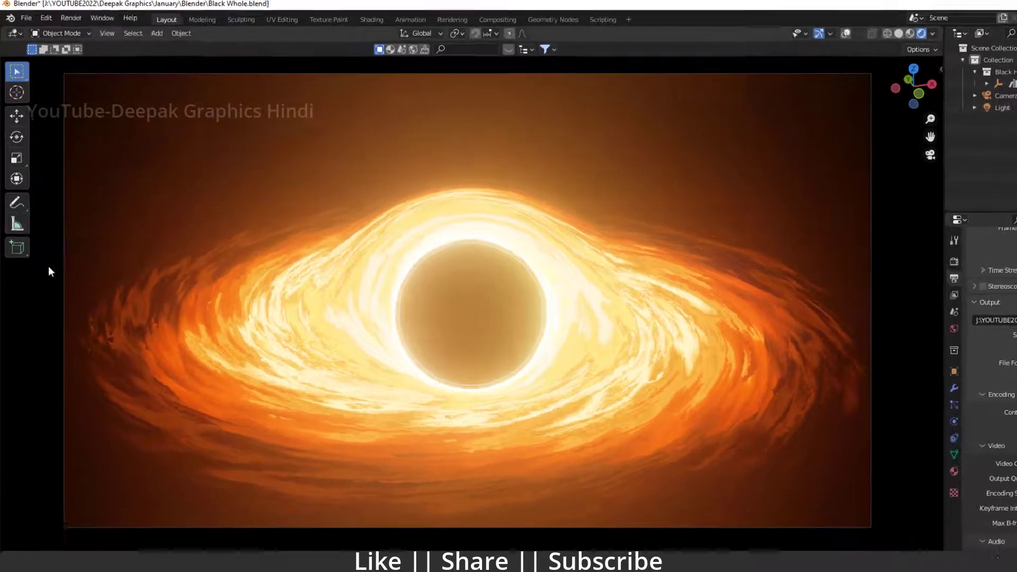
Render the full black hole animation to the video file
left_click(71, 18)
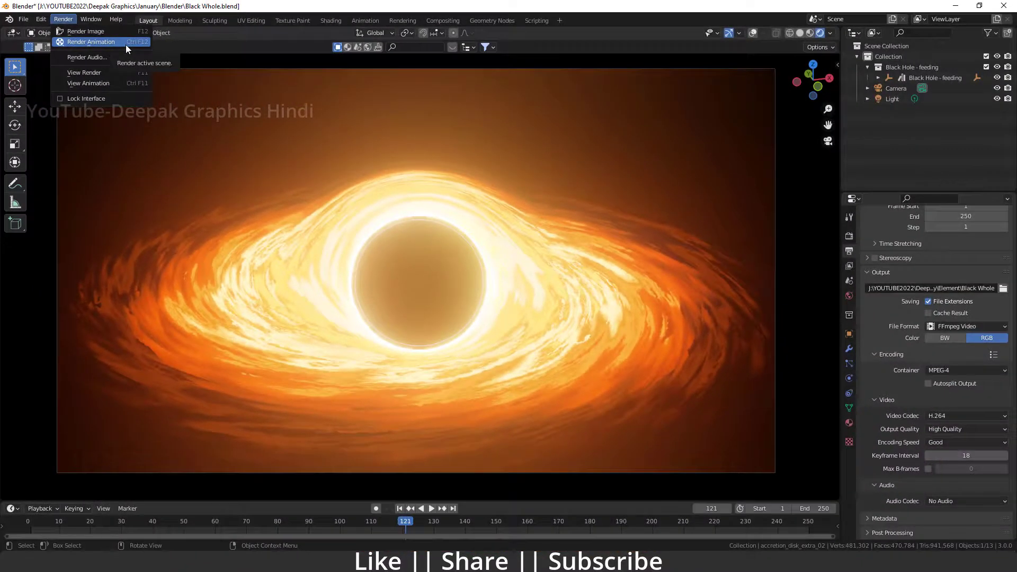
left_click(126, 46)
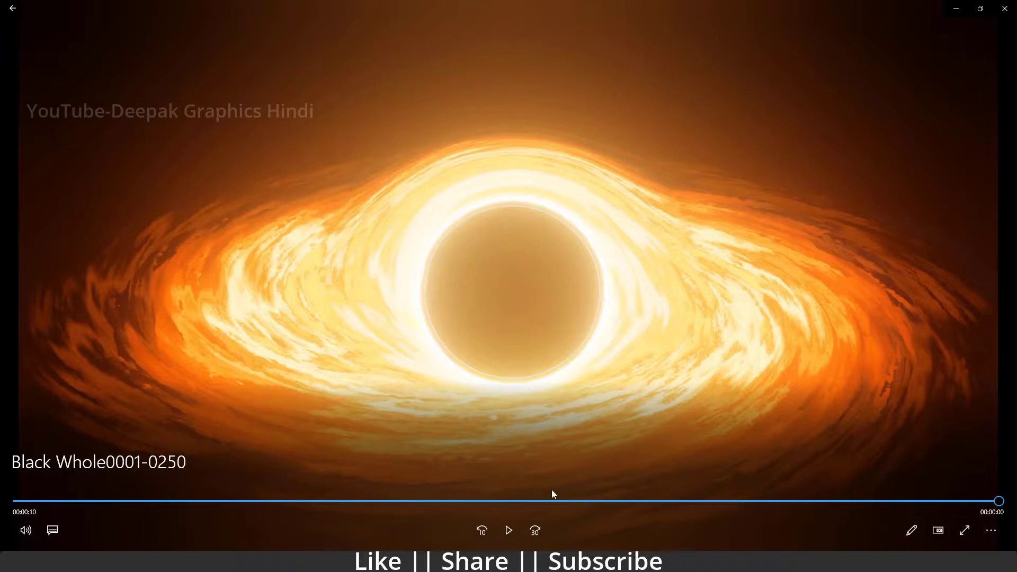
Play the rendered video Black Whole0001-0250 in the media player
key("space")
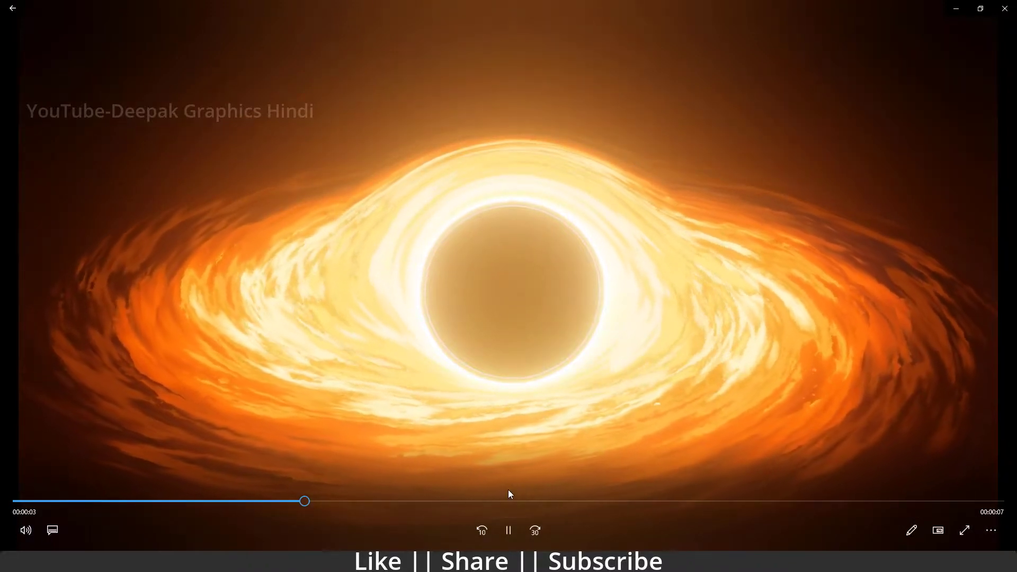